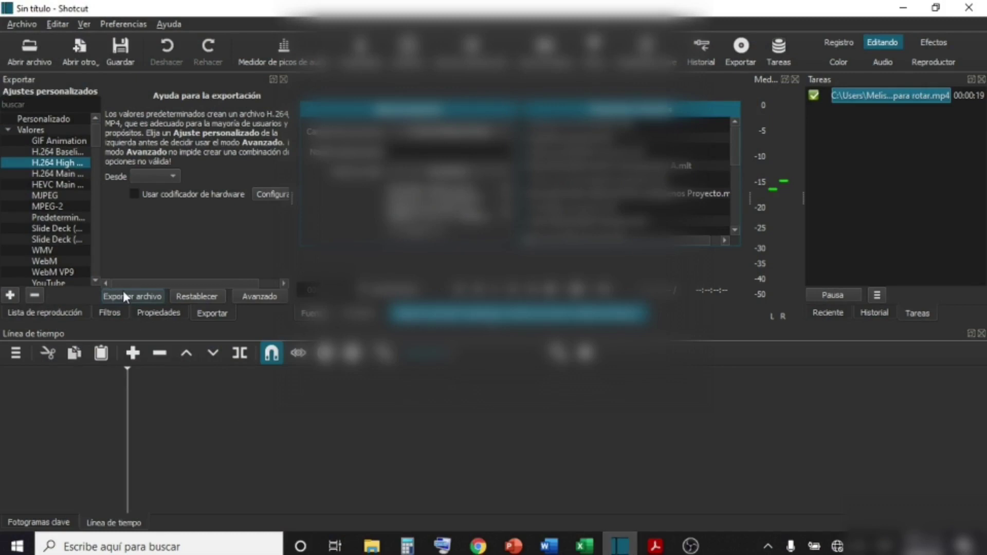
# Add a video track to the empty timeline
pyautogui.click(16, 355)
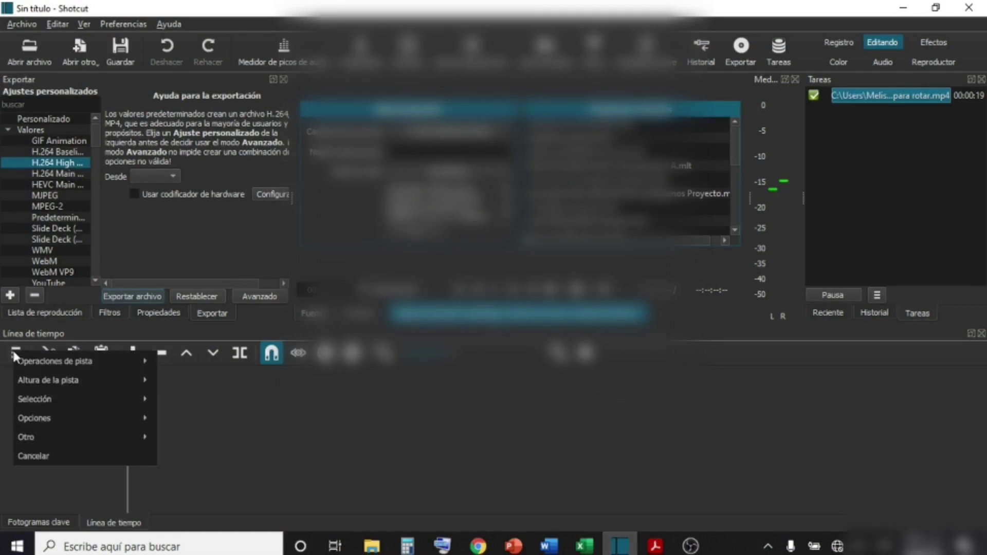
pyautogui.moveTo(90, 366)
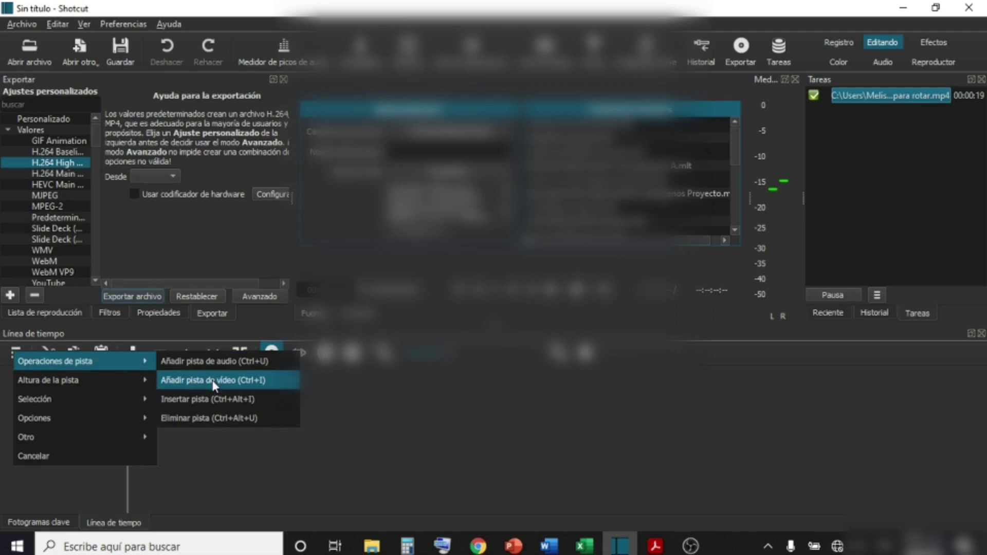
pyautogui.click(214, 386)
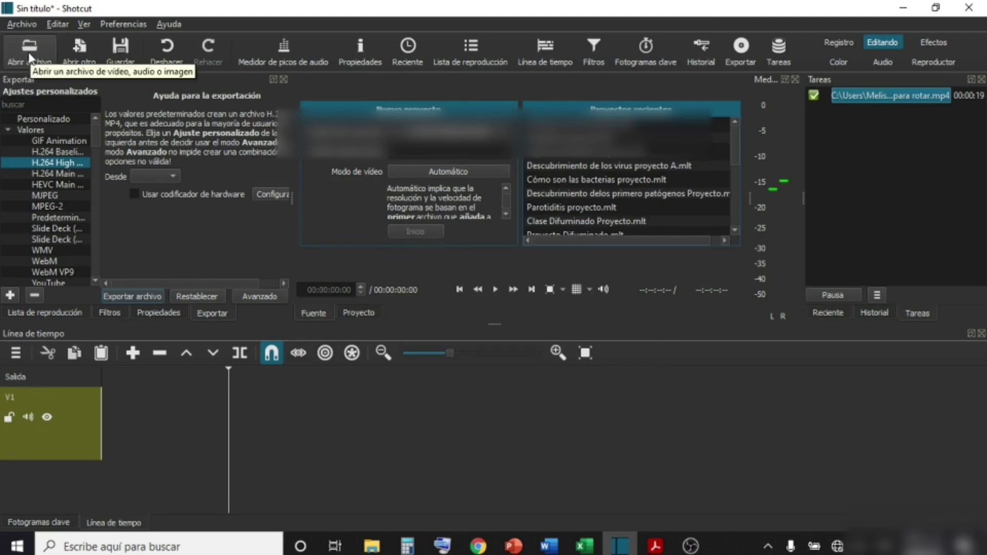
# Open the video file "Mar para rotar" and place it at the start of track V1
pyautogui.click(20, 24)
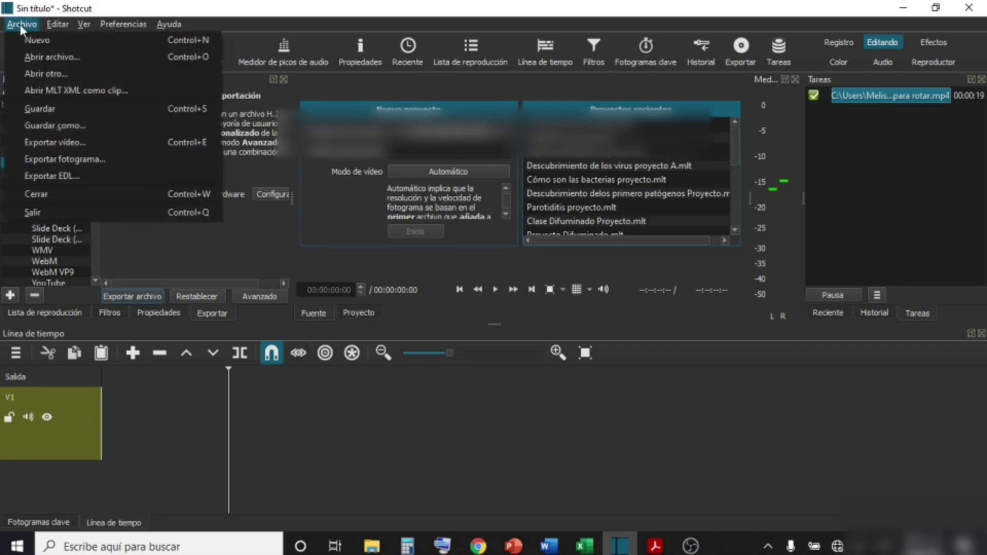
pyautogui.click(639, 390)
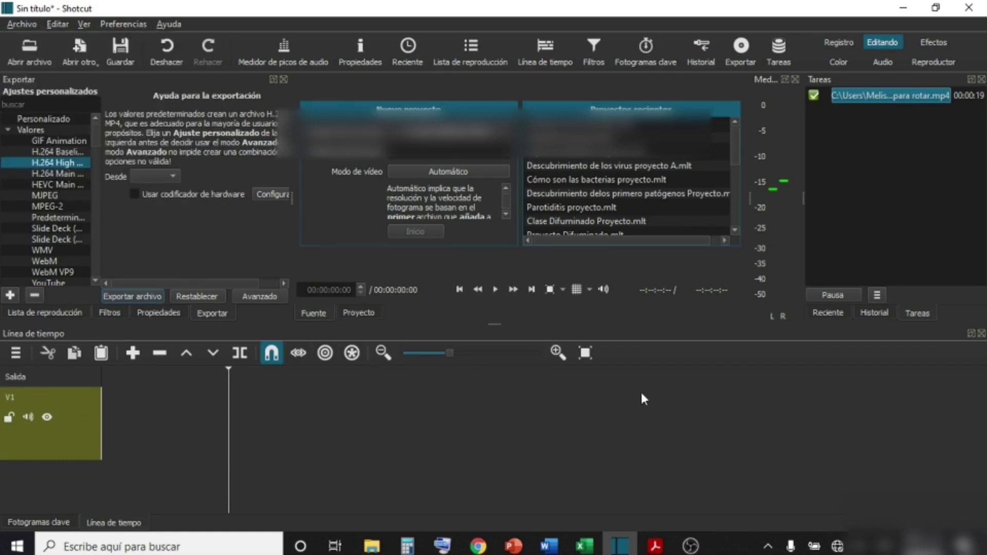
pyautogui.click(37, 49)
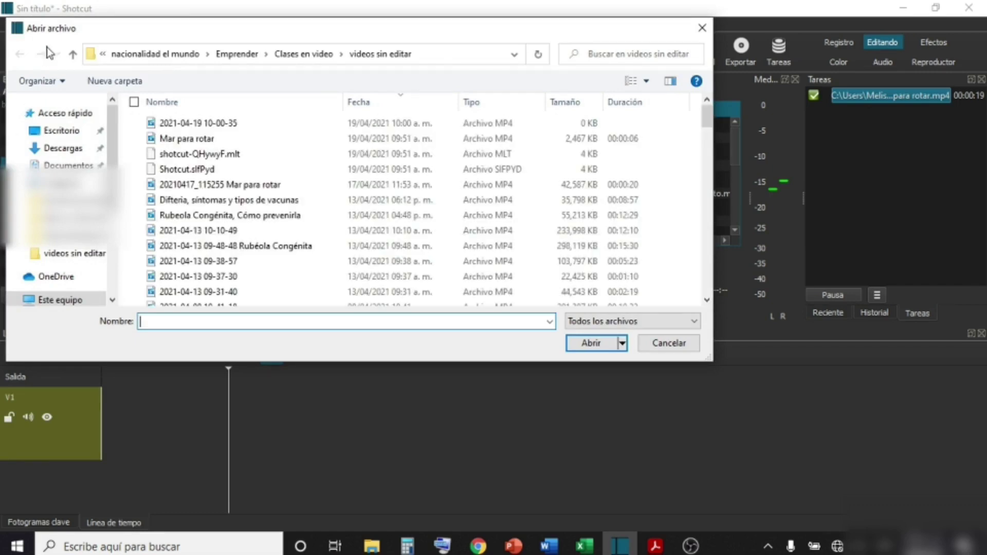
pyautogui.doubleClick(174, 139)
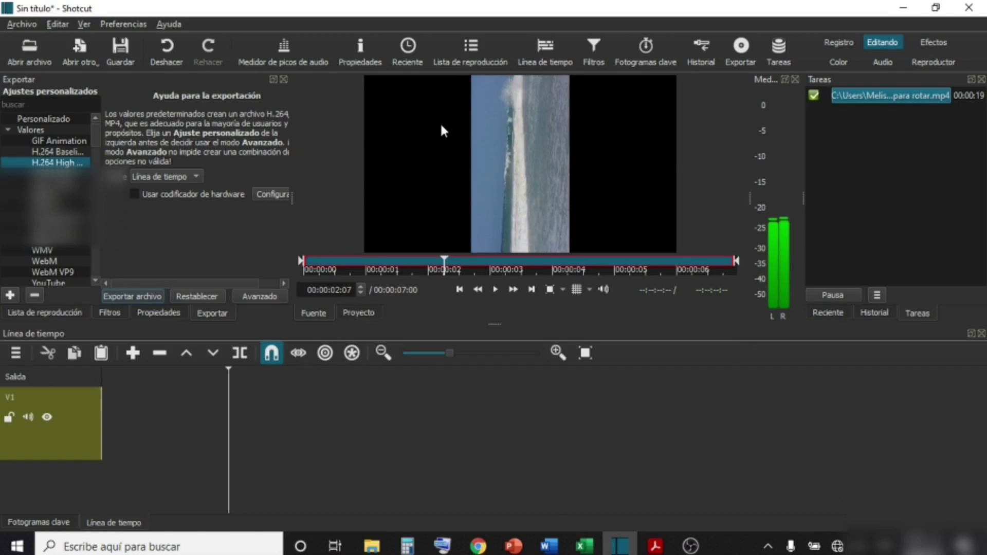
pyautogui.moveTo(439, 122); pyautogui.dragTo(103, 403)
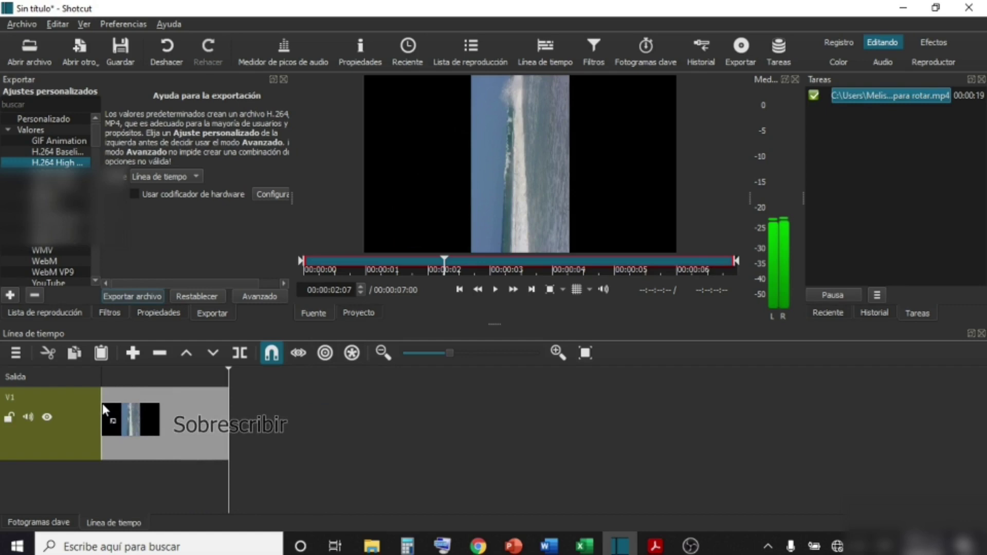
pyautogui.moveTo(102, 403); pyautogui.dragTo(103, 403)
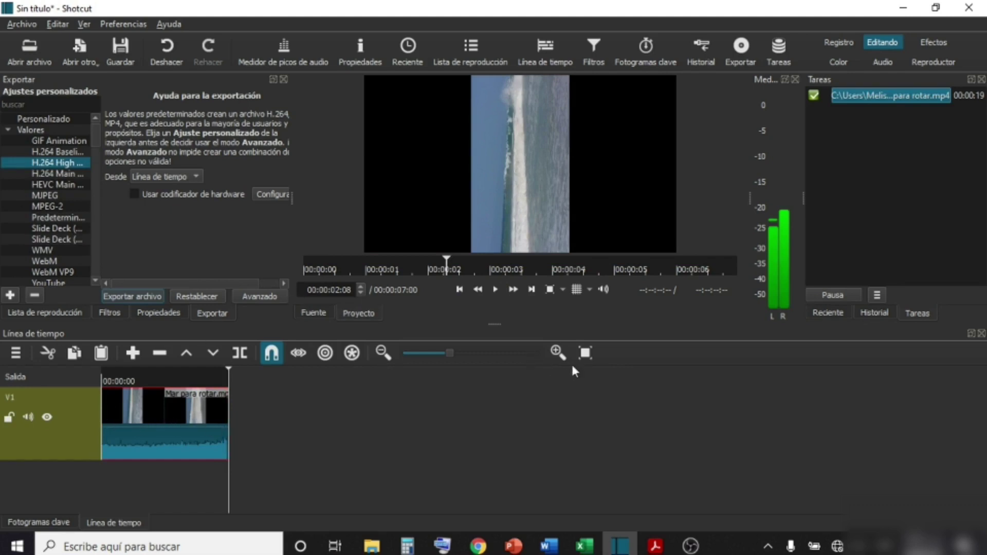
# Zoom the timeline in to examine the full length of the clip on track V1
pyautogui.click(556, 352)
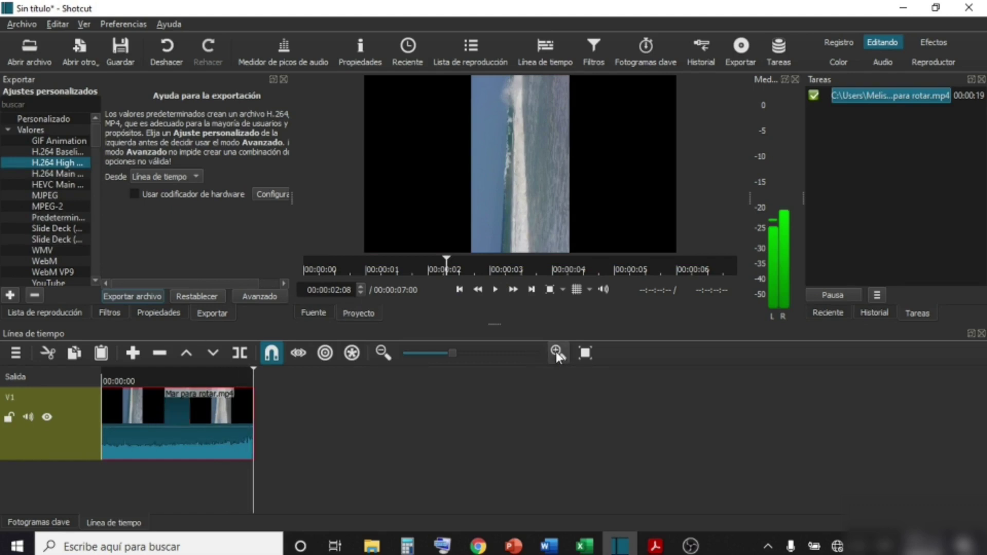
pyautogui.click(556, 351)
pyautogui.click(556, 351)
pyautogui.click(556, 352)
pyautogui.click(556, 351)
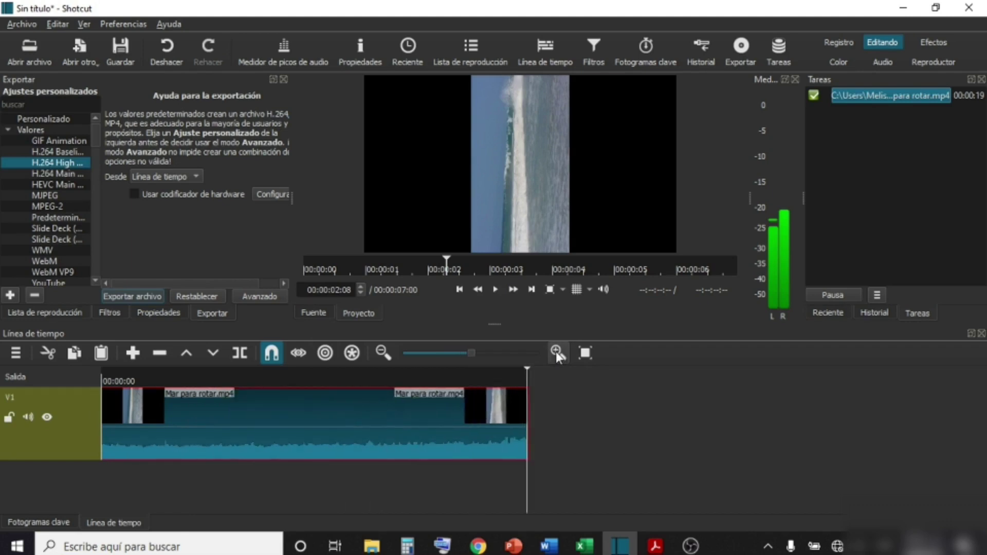
pyautogui.click(556, 352)
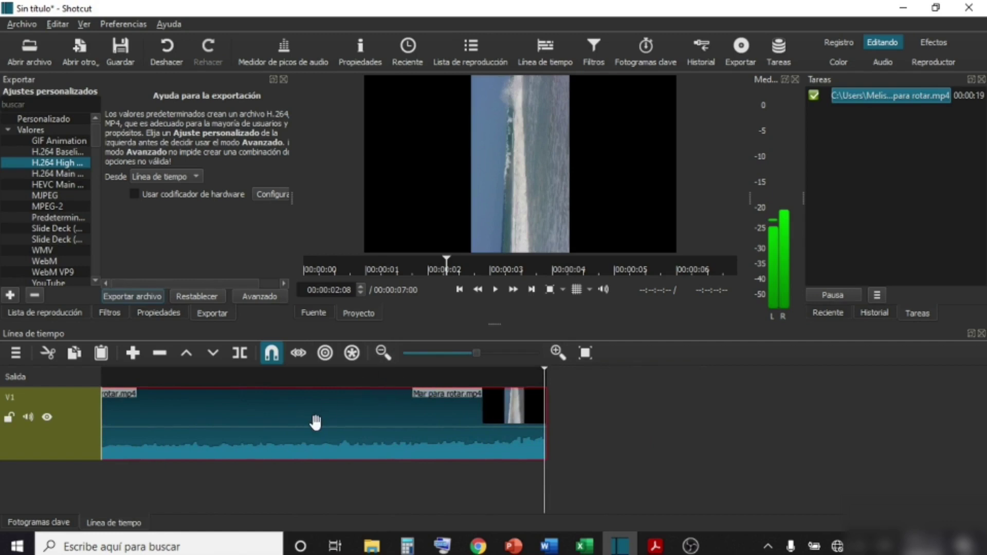
pyautogui.scroll(3, 315, 422)
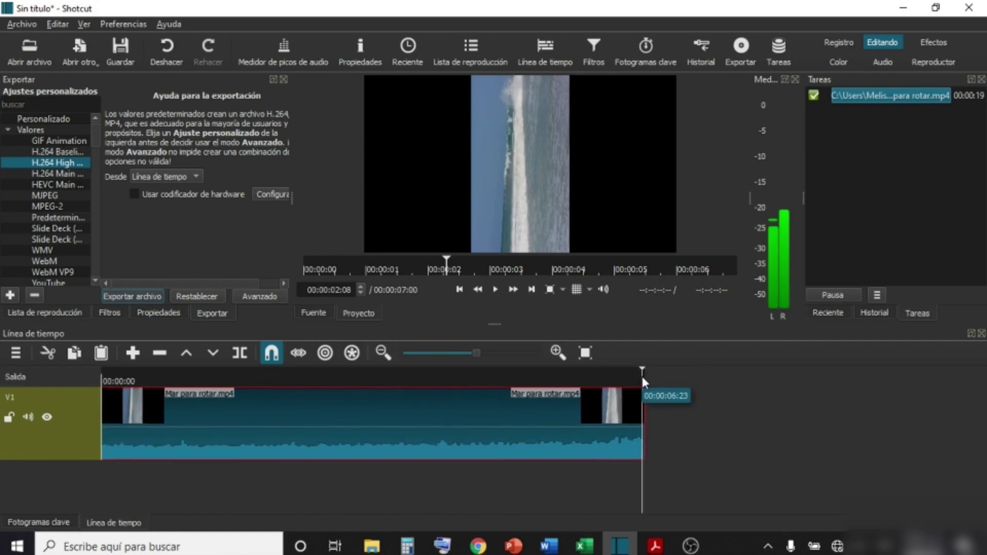
pyautogui.click(186, 404)
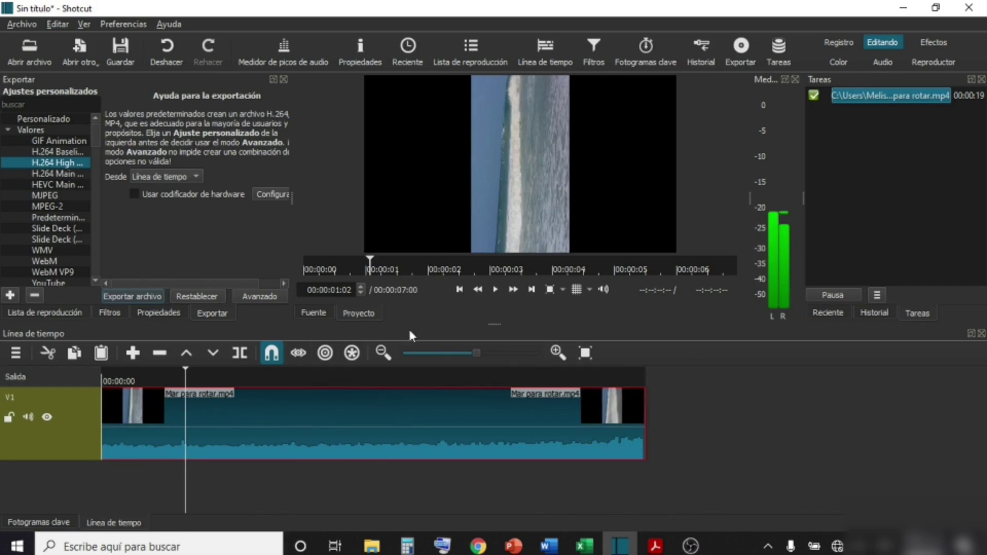
pyautogui.click(381, 354)
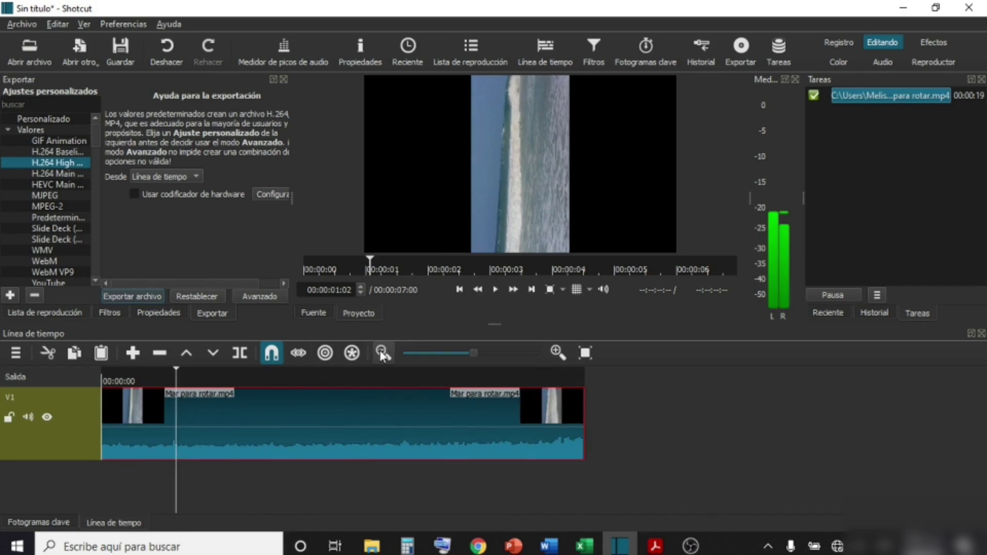
pyautogui.click(558, 352)
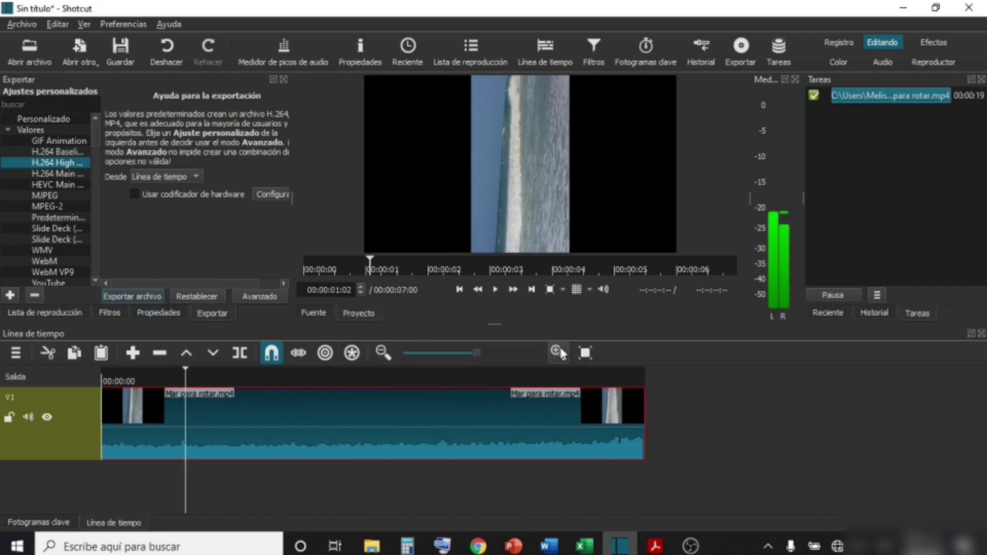
pyautogui.click(559, 352)
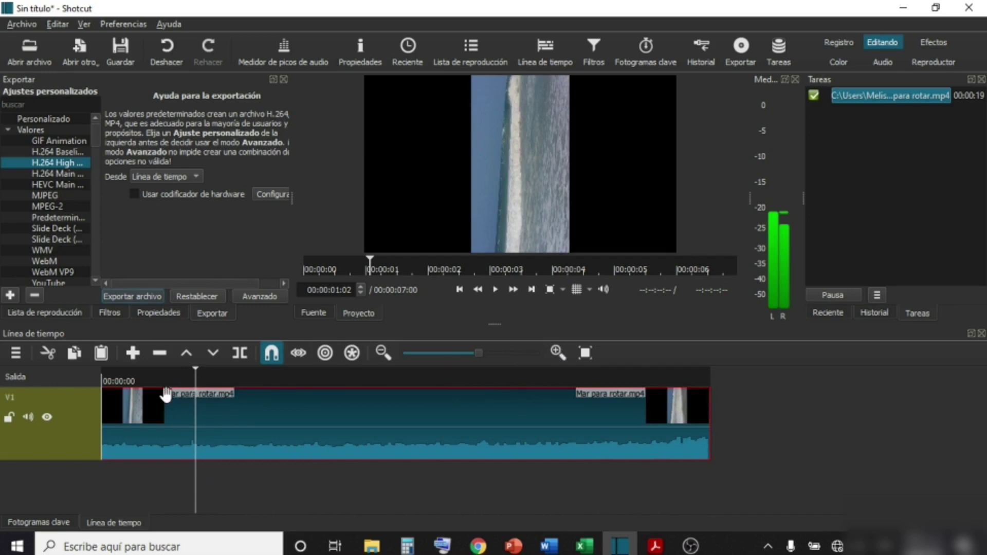
# Play the clip from its beginning, and move the playhead back to 00:00:03:22
pyautogui.click(460, 290)
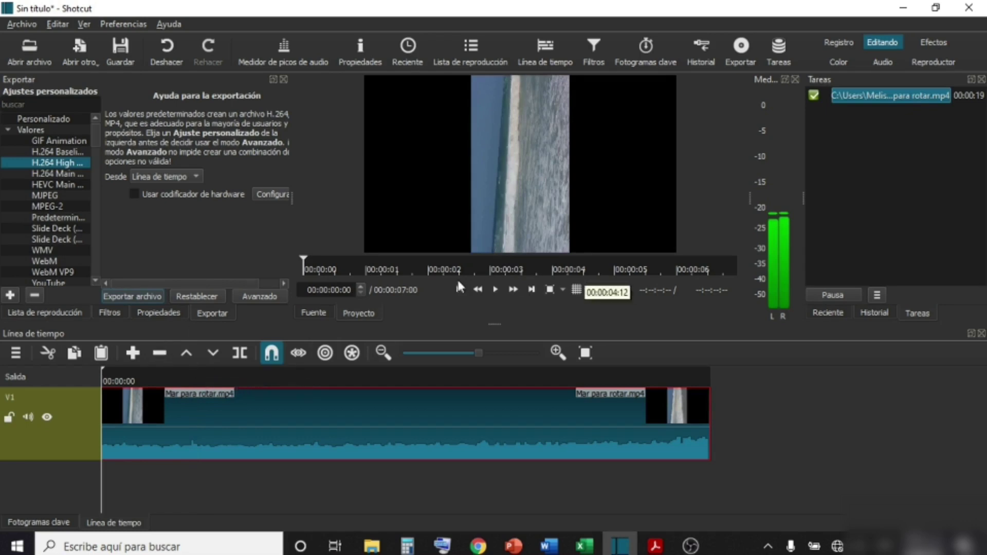
pyautogui.click(495, 289)
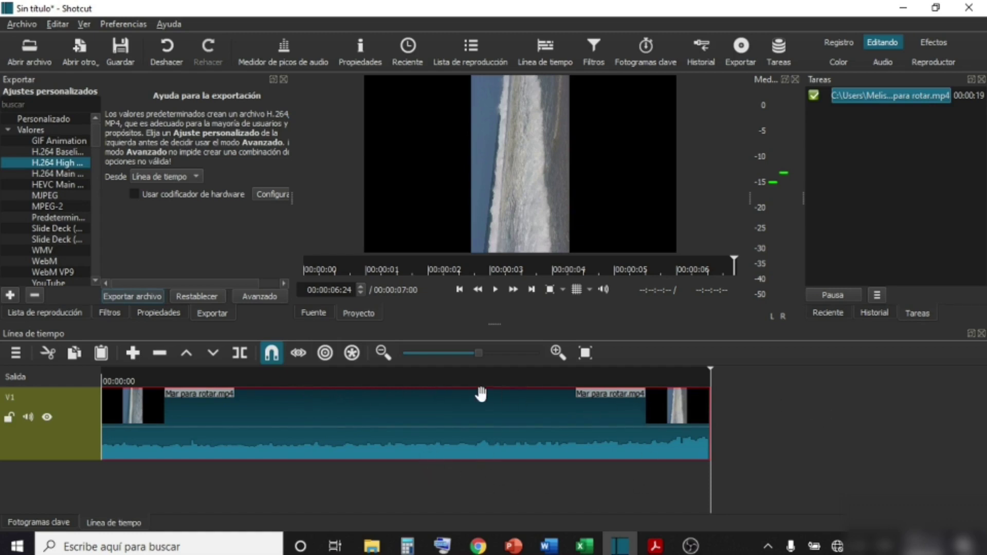
pyautogui.moveTo(710, 374); pyautogui.dragTo(438, 391)
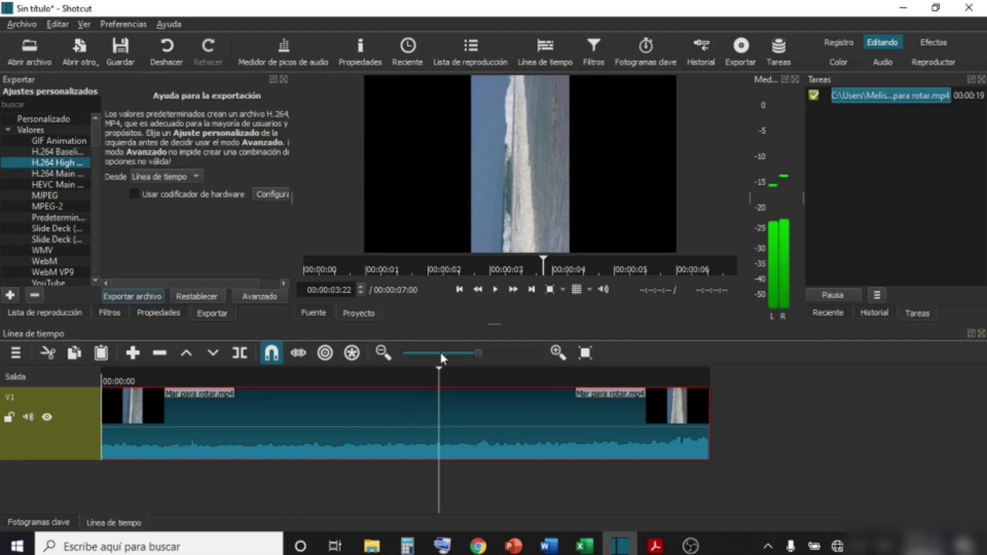
# Add the video filter "Tamaño, posición y rotar" to the clip on track V1
pyautogui.click(592, 54)
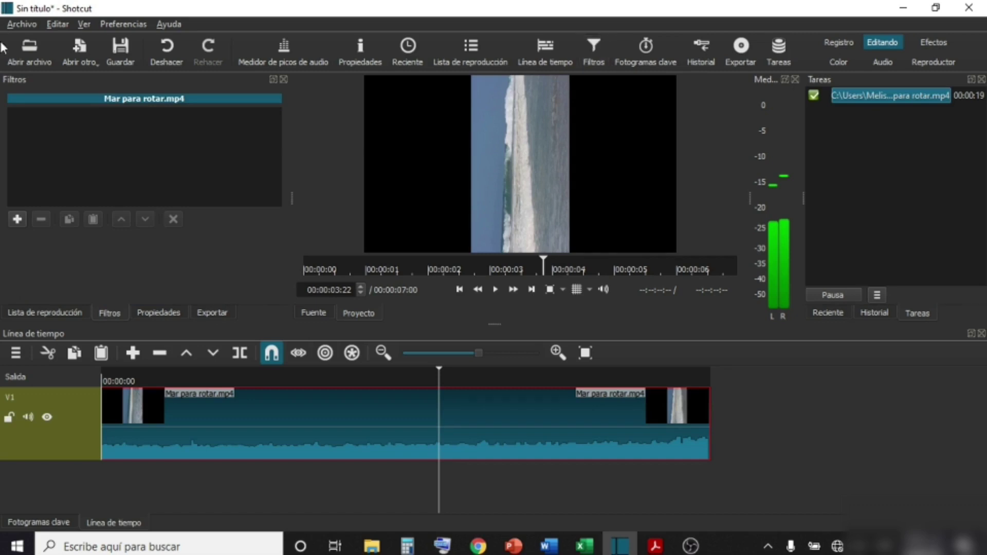
pyautogui.click(18, 220)
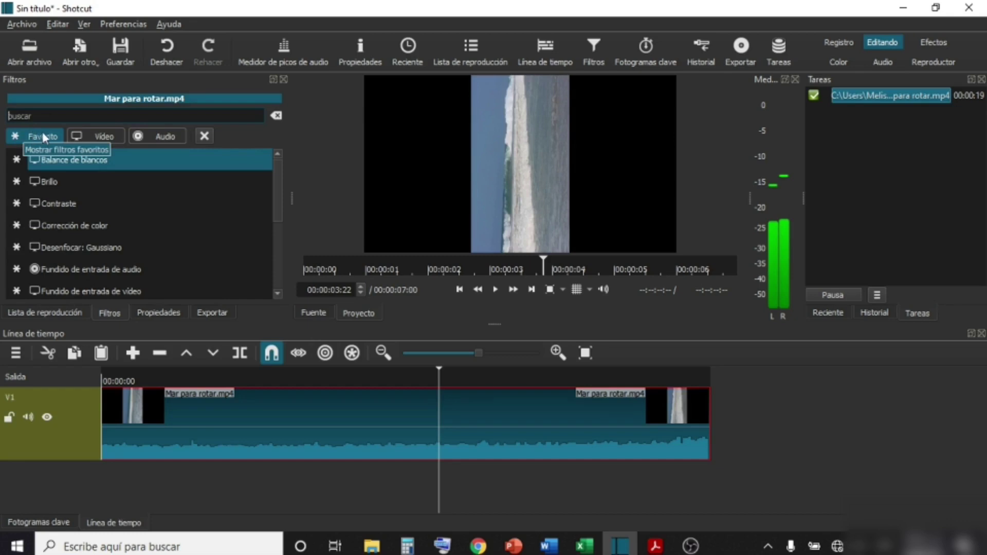
pyautogui.click(98, 134)
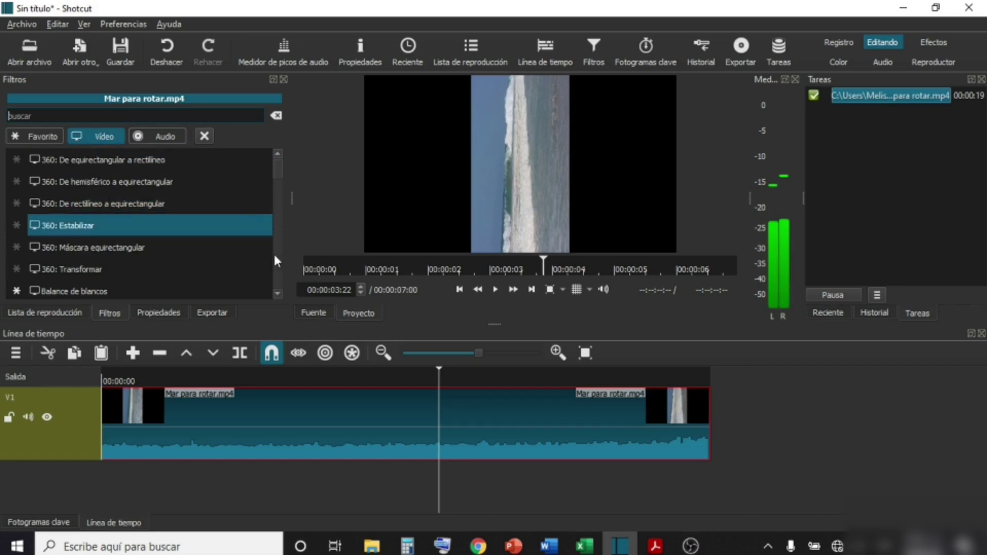
pyautogui.scroll(-6, 274, 257)
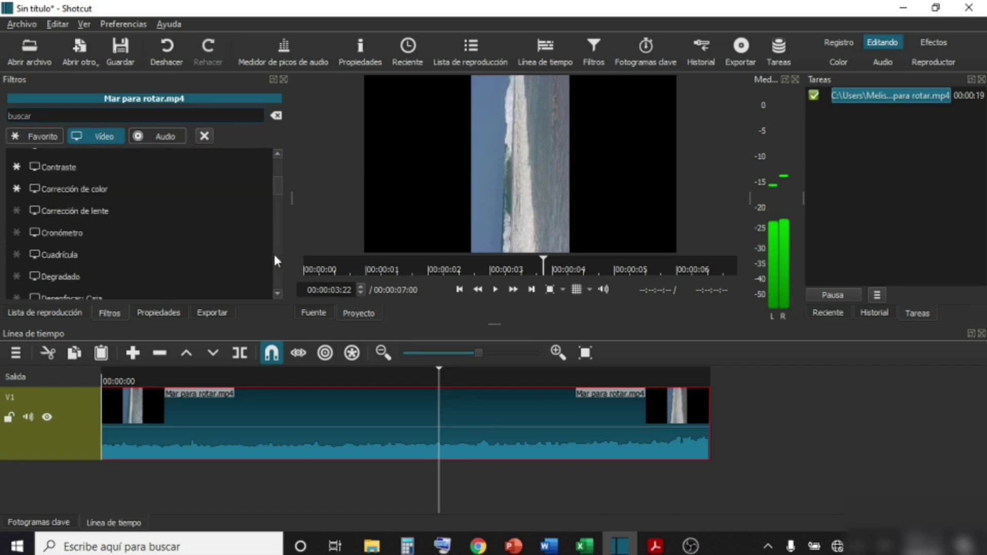
pyautogui.scroll(-4, 275, 257)
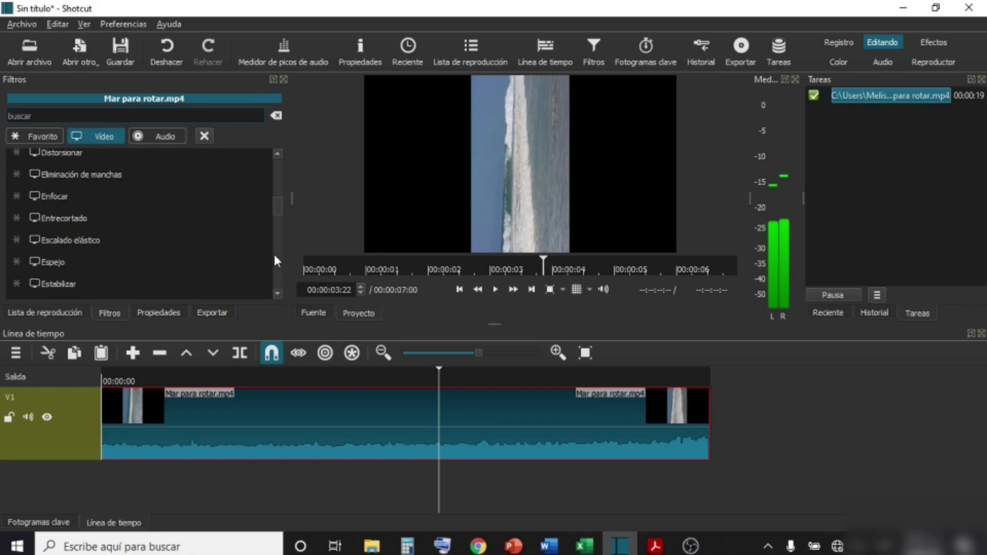
pyautogui.scroll(-3, 275, 257)
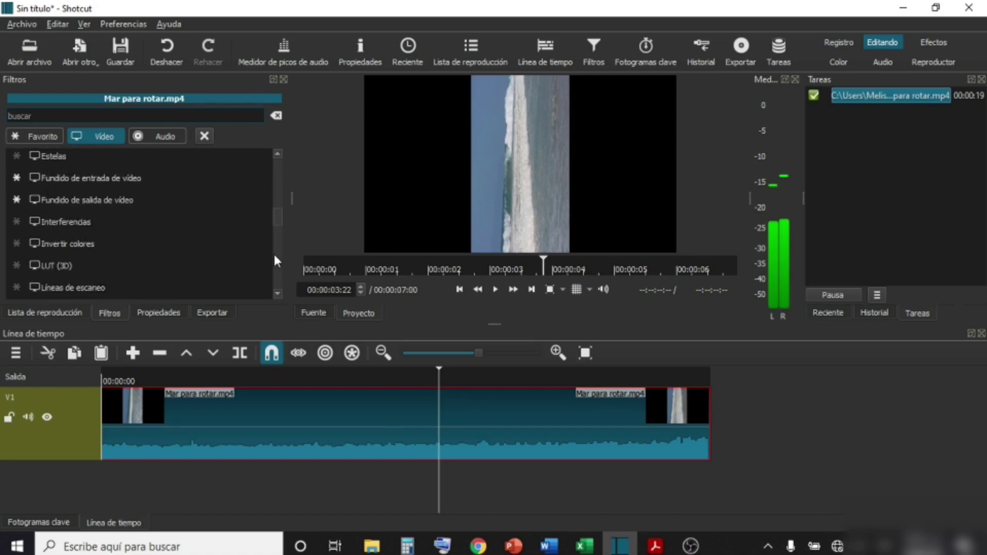
pyautogui.scroll(-5, 275, 267)
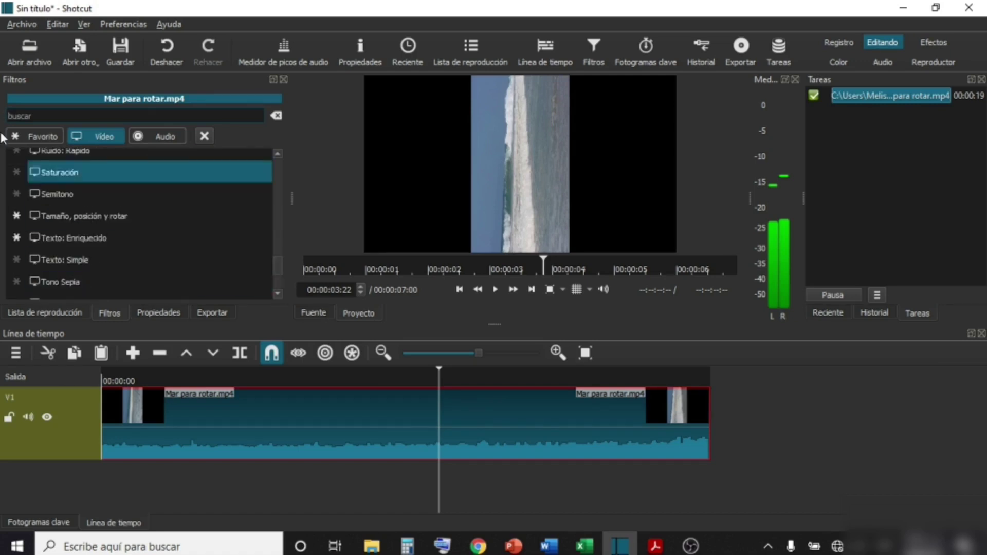
pyautogui.click(121, 217)
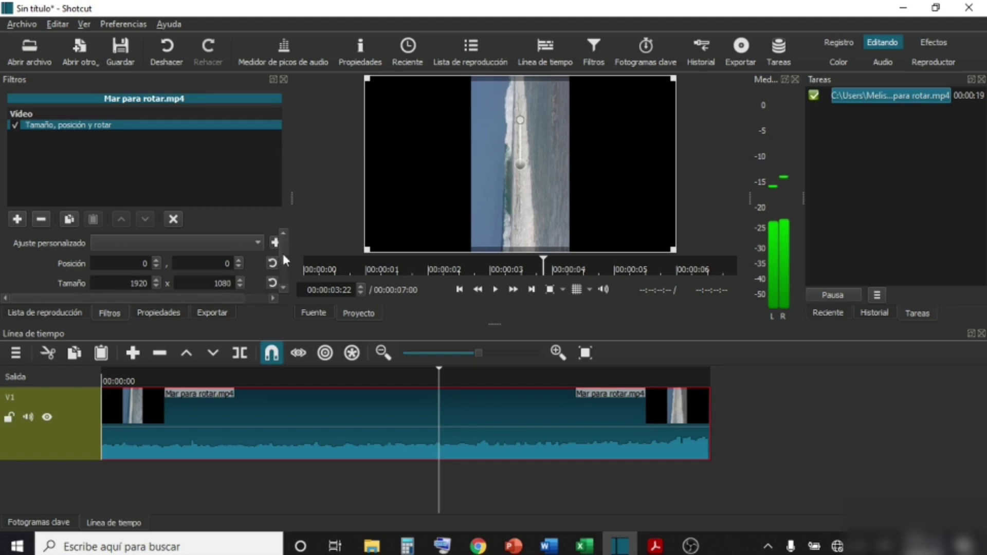
# Rotate the clip freehand in the preview, ending at about 82.3°
pyautogui.moveTo(285, 248); pyautogui.dragTo(285, 276)
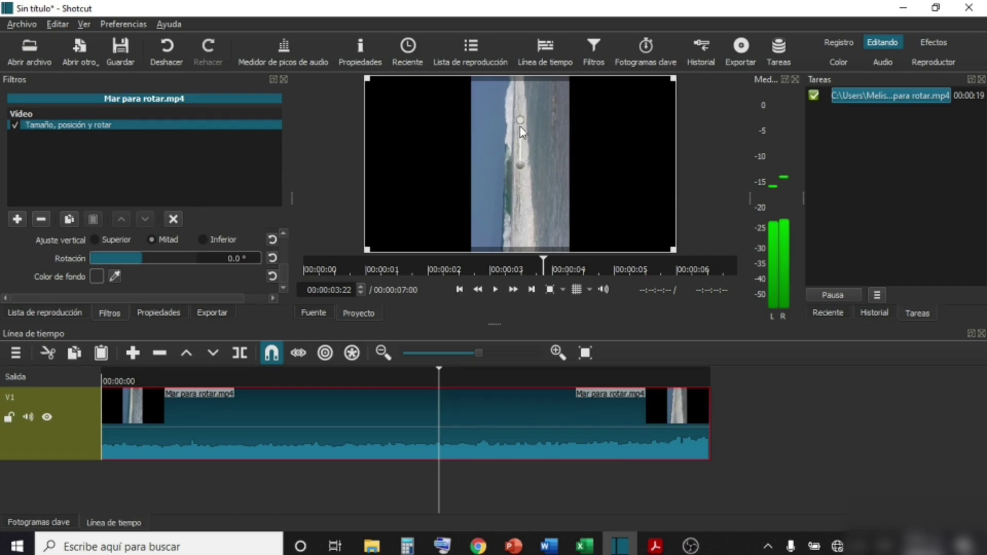
pyautogui.moveTo(520, 119); pyautogui.dragTo(557, 130)
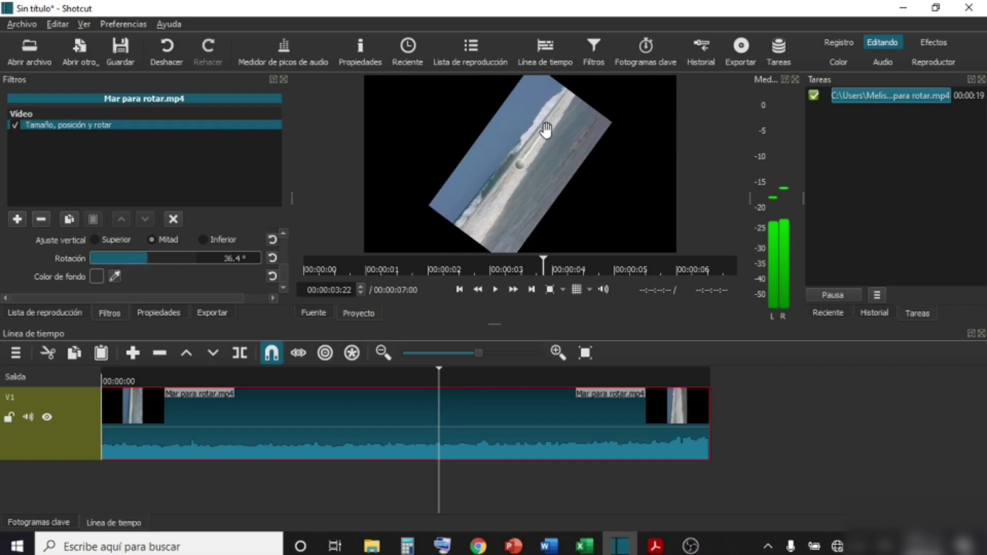
pyautogui.moveTo(560, 140); pyautogui.dragTo(578, 170)
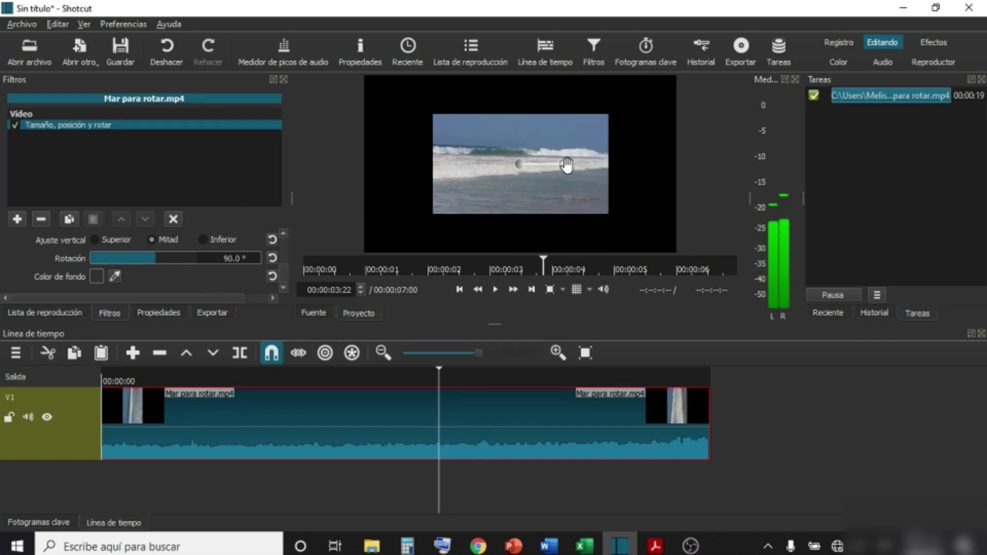
pyautogui.moveTo(566, 163); pyautogui.dragTo(563, 157)
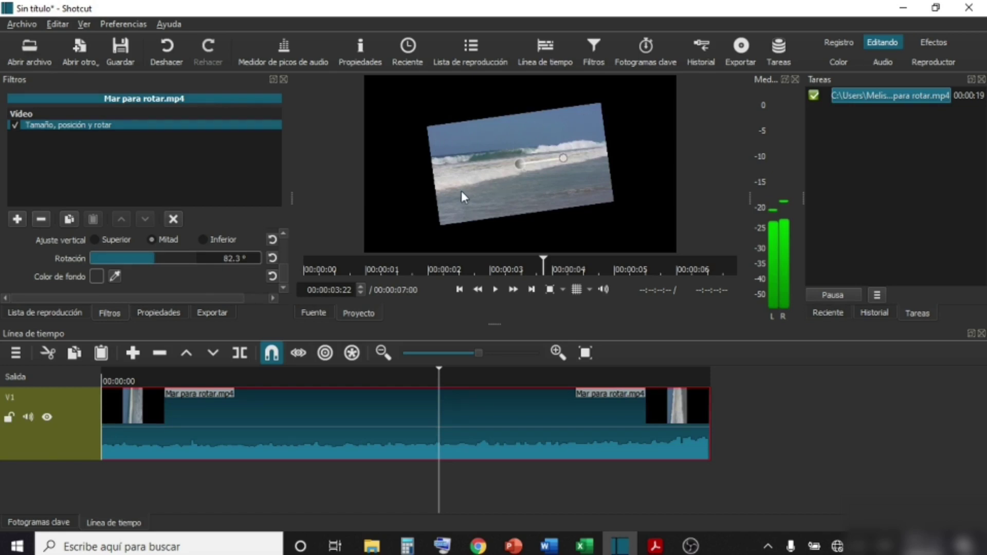
# Set the filter's rotation to 90° and its zoom to 200 %
pyautogui.doubleClick(233, 259)
pyautogui.write('90')
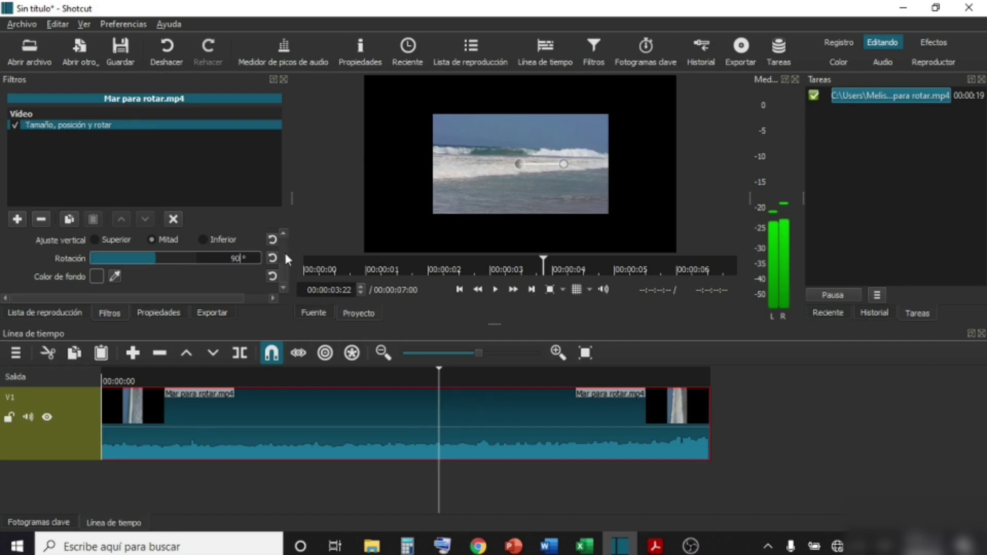
pyautogui.scroll(1, 283, 249)
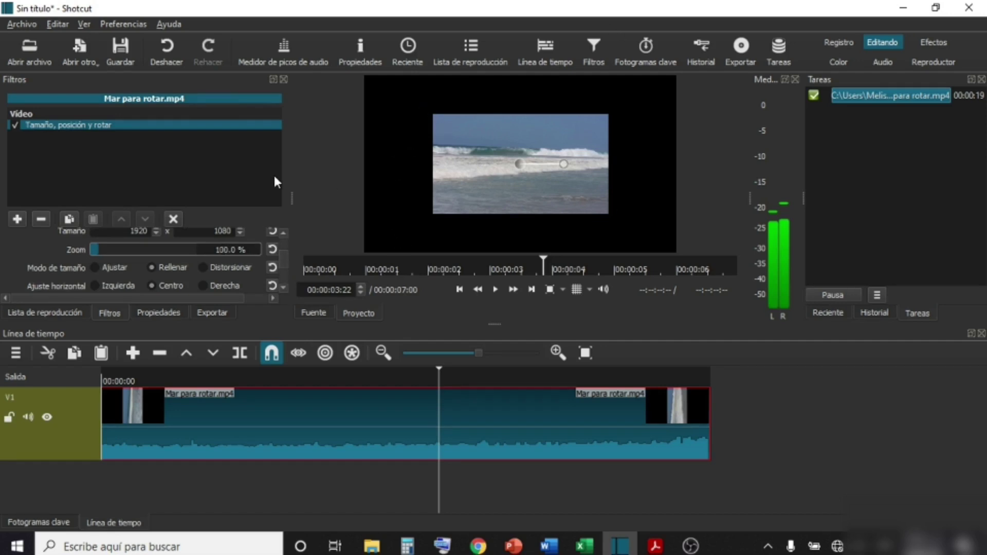
pyautogui.doubleClick(221, 252)
pyautogui.write('200')
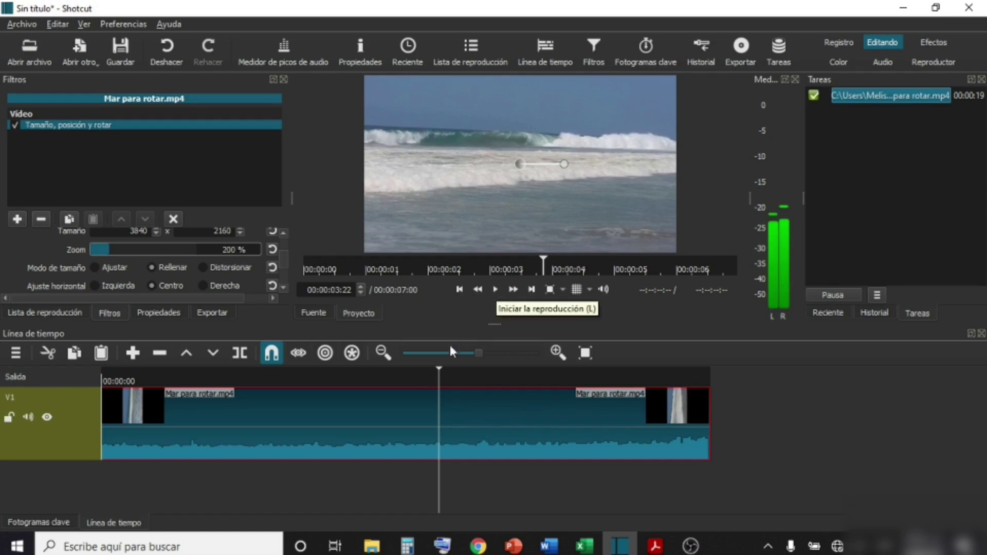
# Replay the rotated clip from its beginning, and select the "H.264 High" preset for exporting the video
pyautogui.click(458, 290)
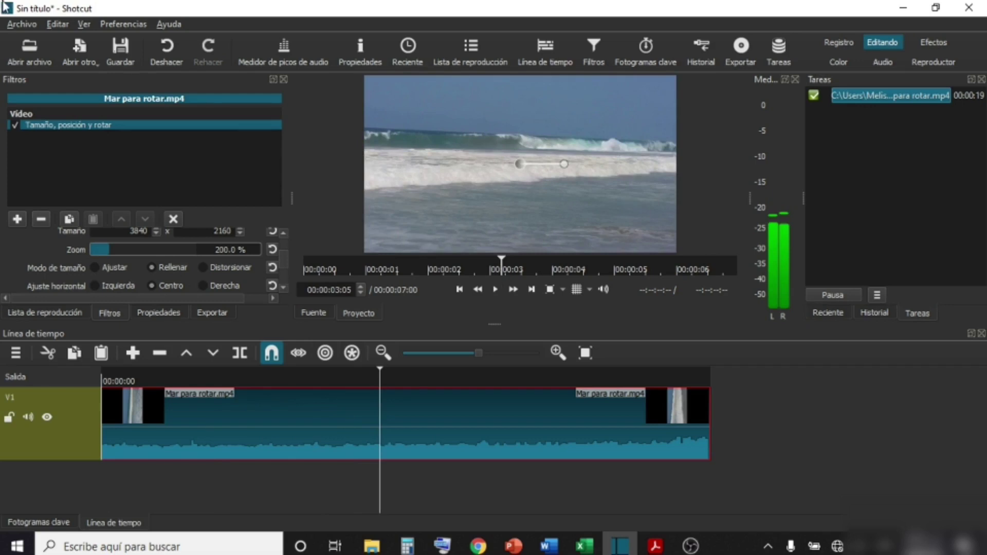
pyautogui.click(24, 25)
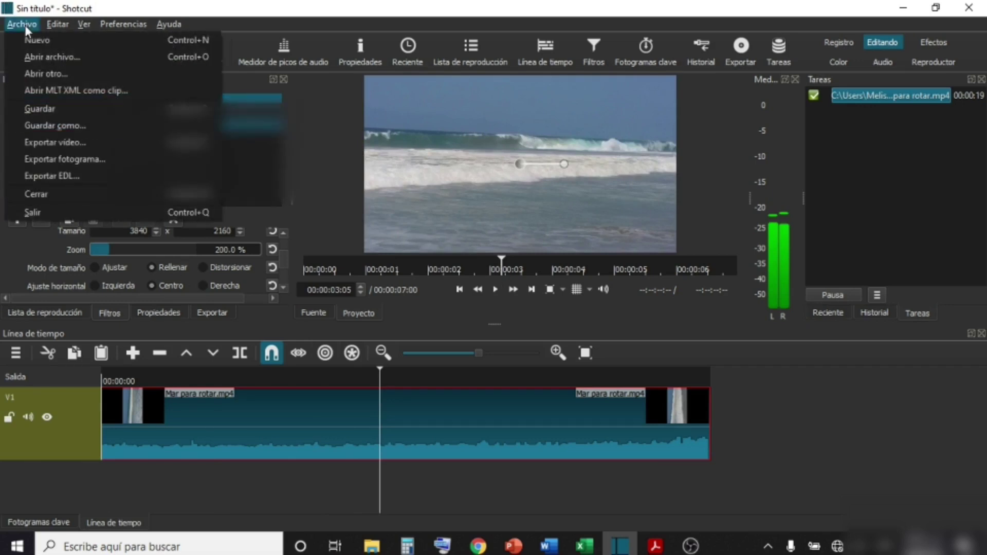
pyautogui.click(78, 146)
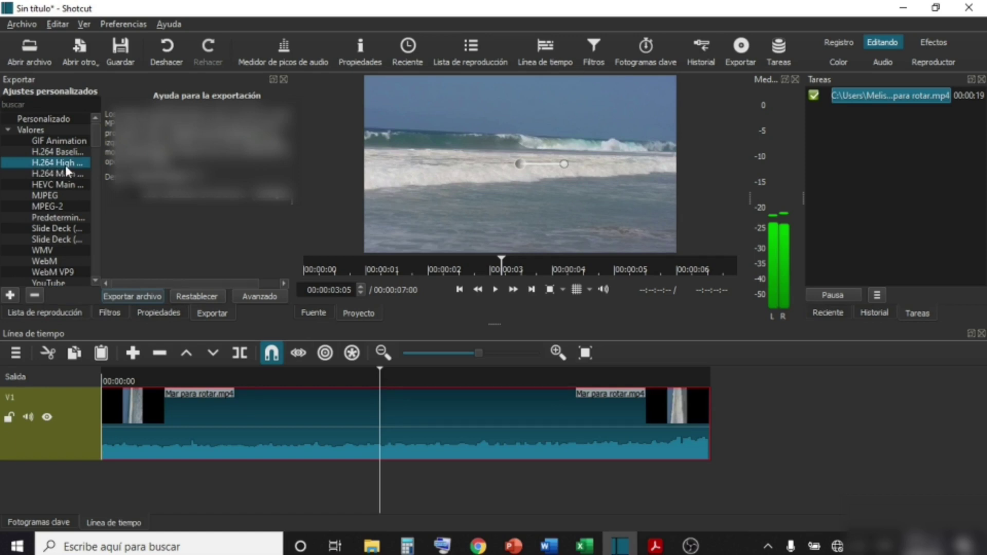
pyautogui.click(57, 152)
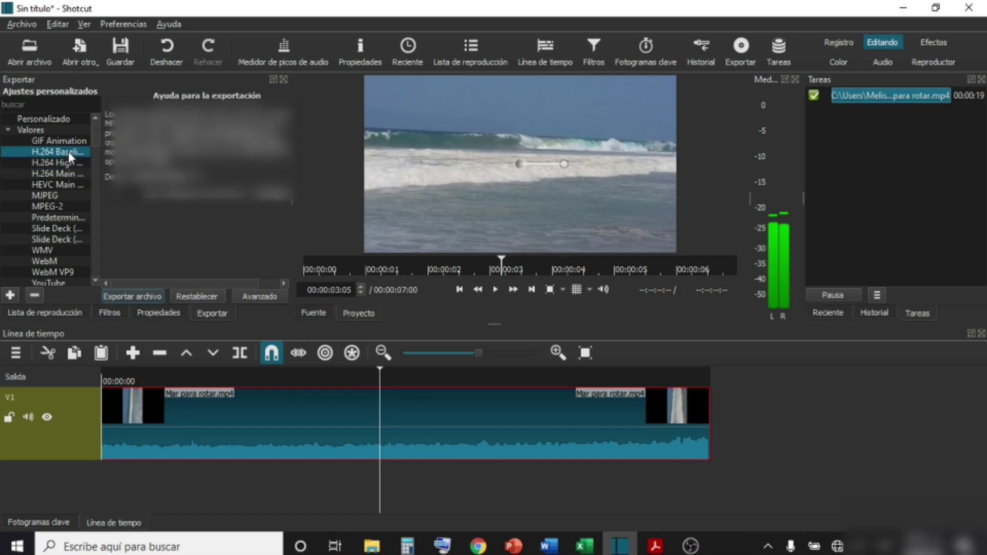
pyautogui.click(66, 163)
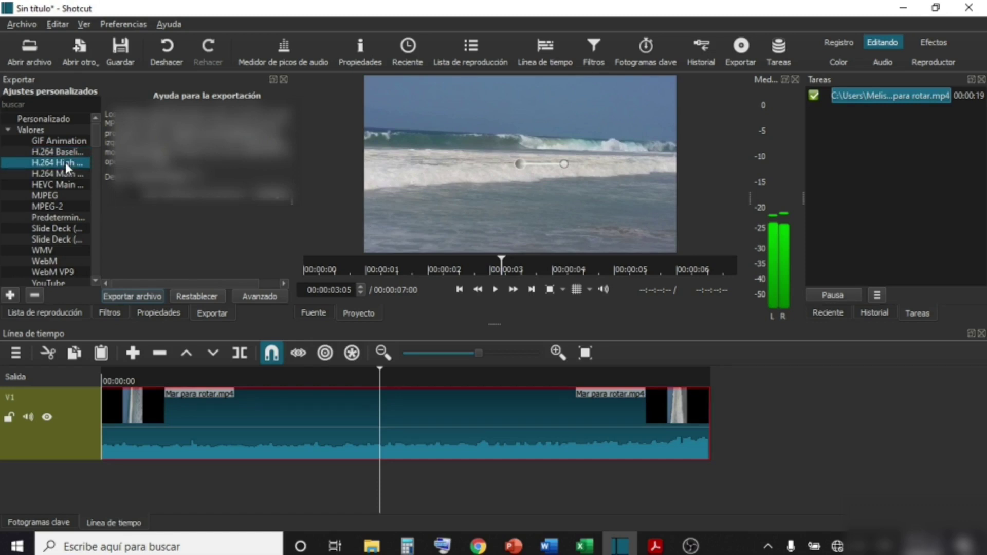
# Export the timeline as an mp4 file named "Mar ya Rotado" in the folder "videos sin editar"
pyautogui.click(147, 296)
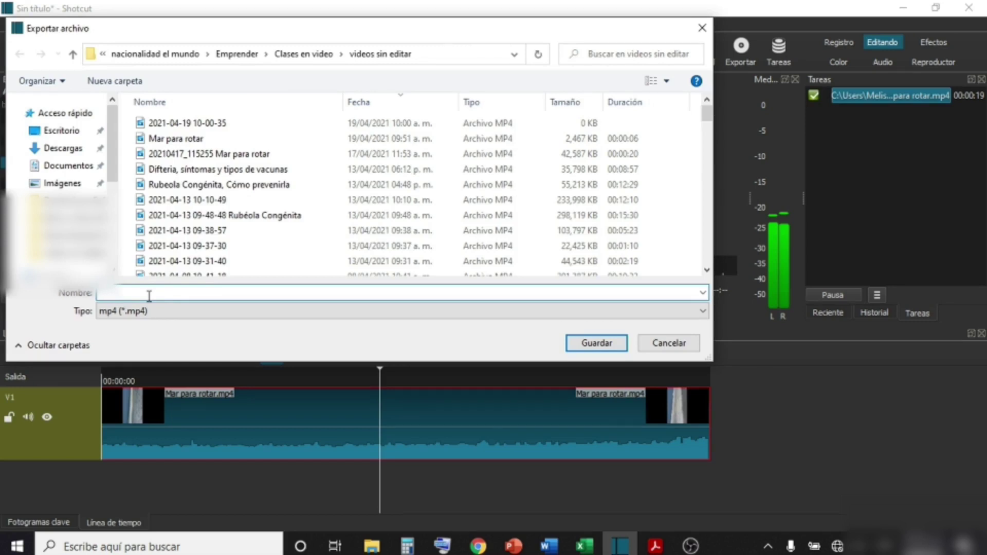
pyautogui.write('Mar ya Rotado')
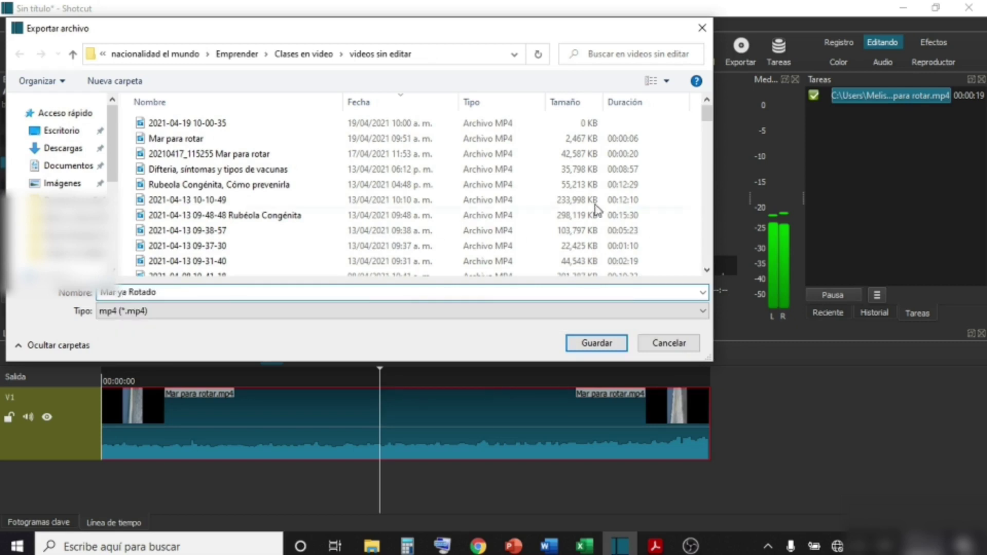
pyautogui.click(594, 345)
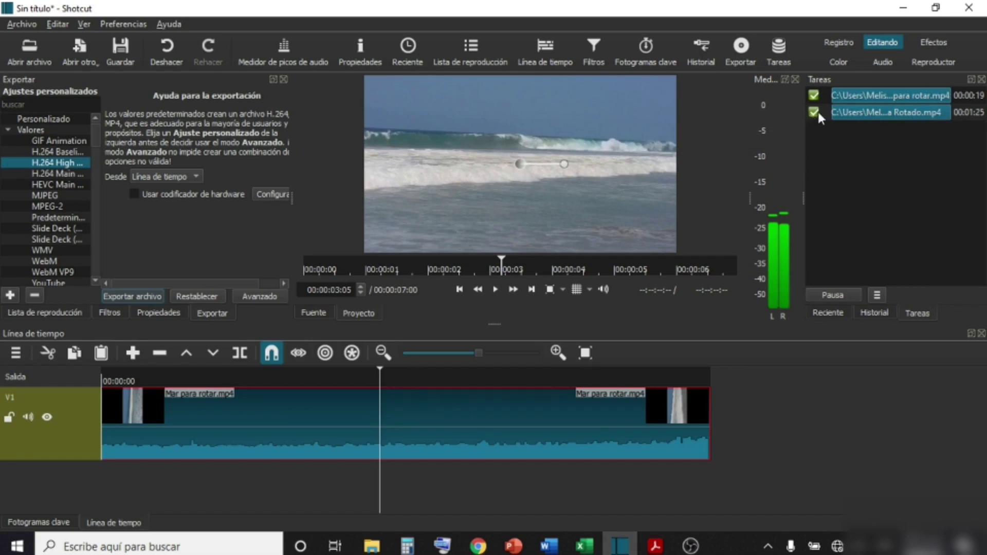
# Switch to File Explorer and play the original "Mar para rotar" and the exported "Mar ya Rotado" to compare them
pyautogui.click(378, 549)
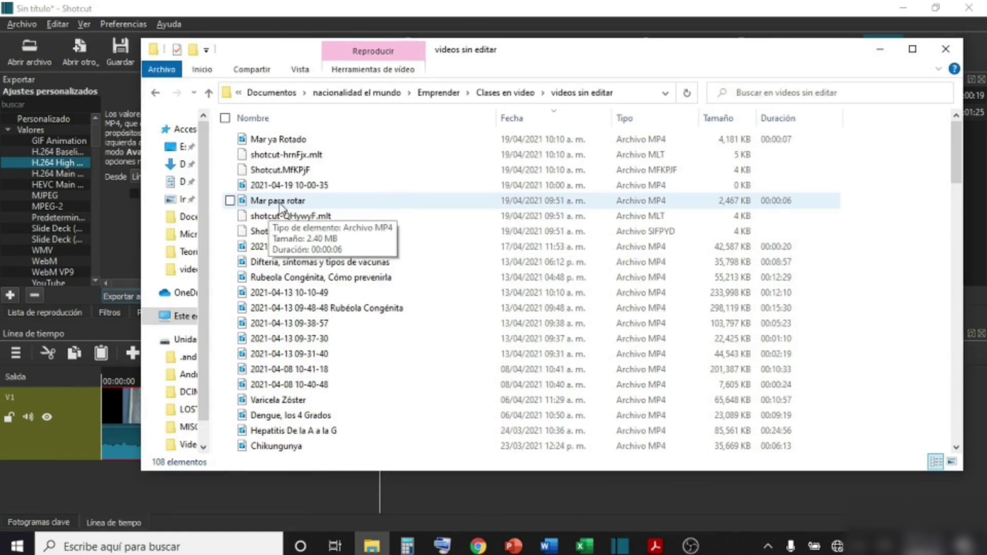
pyautogui.doubleClick(280, 204)
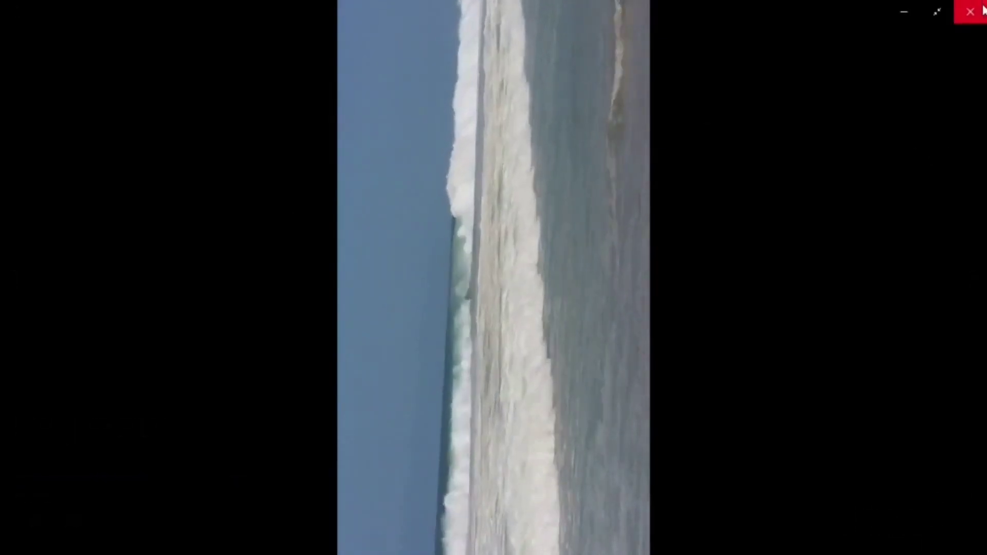
pyautogui.click(982, 10)
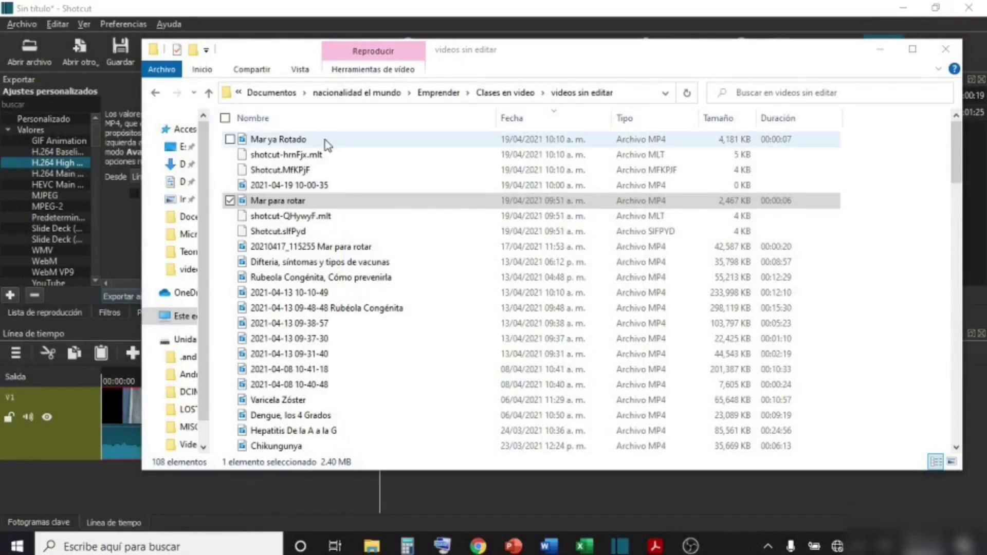
pyautogui.doubleClick(260, 142)
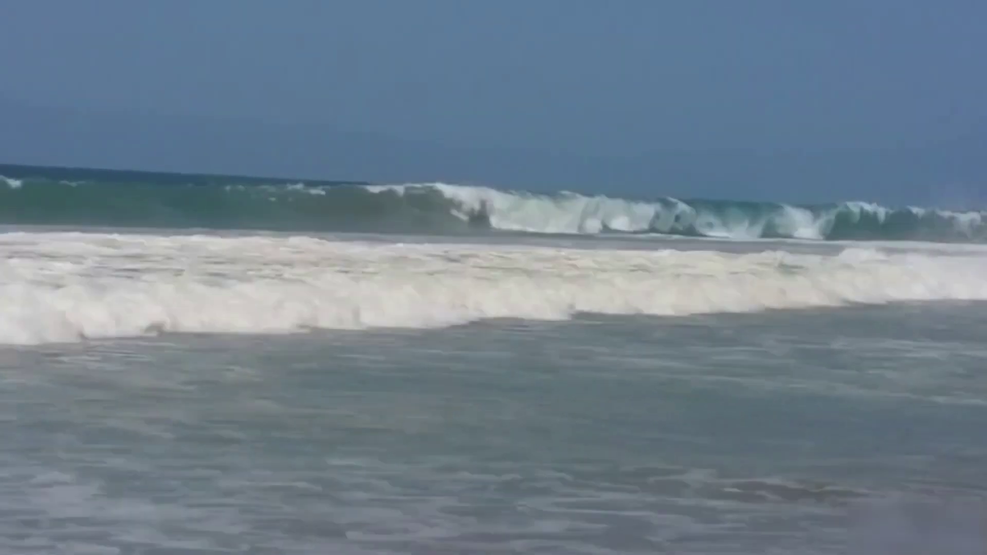
pyautogui.moveTo(192, 6)
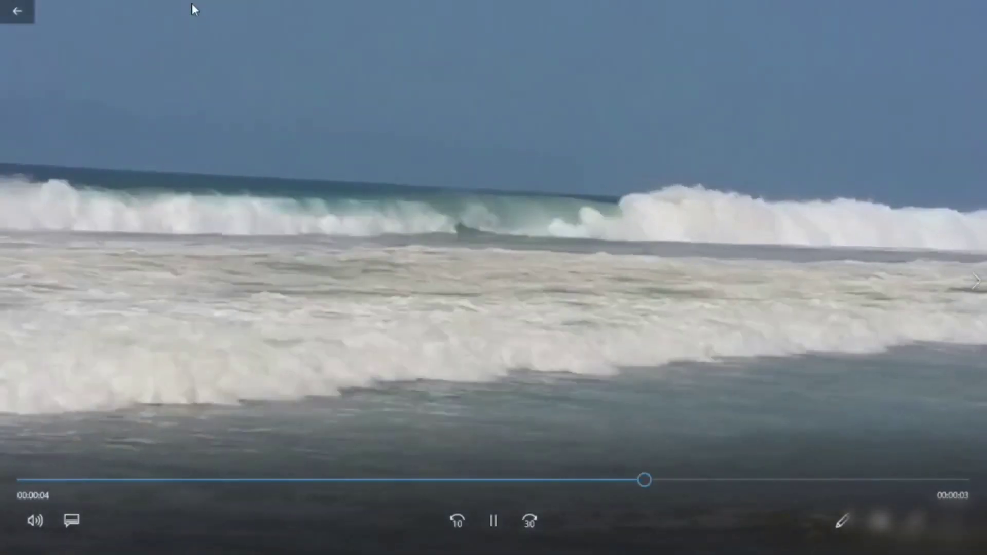